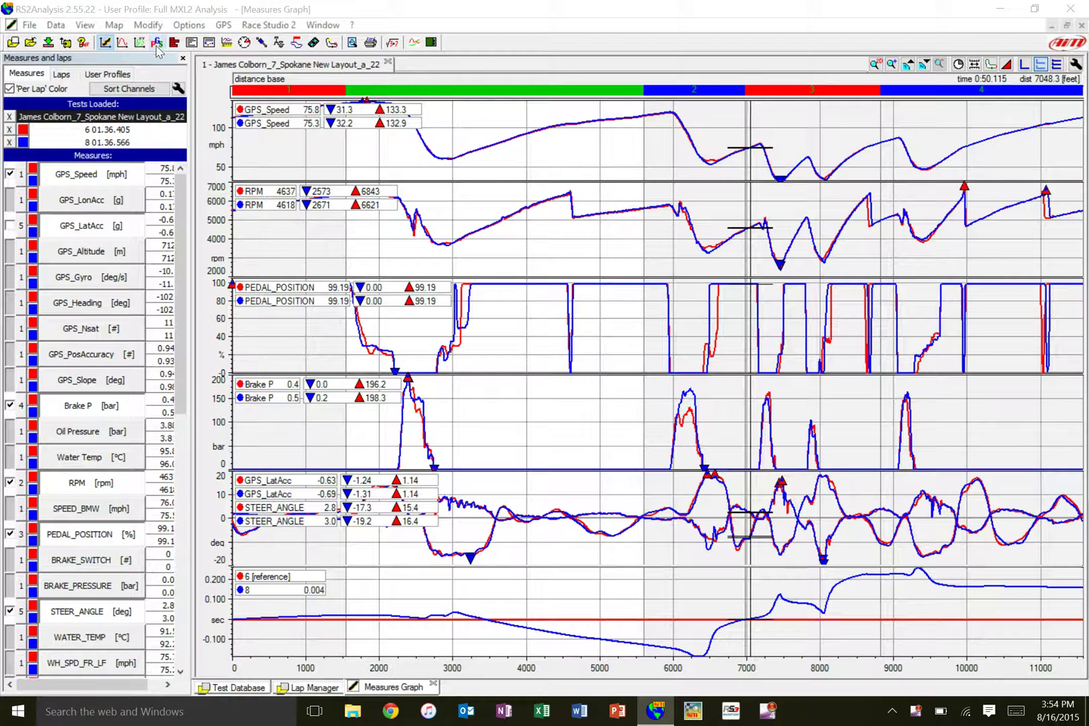
Step: Show the GPS track map of laps 6 and 8 in its own Gps window, checking the Measures Graph tab
click(156, 44)
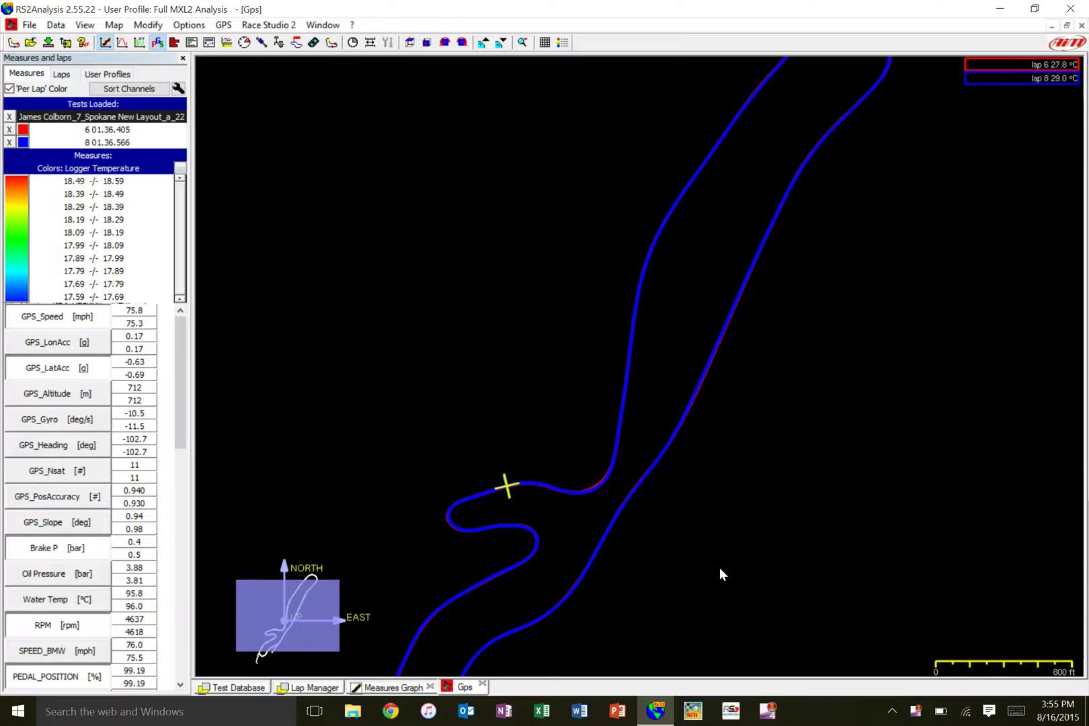
click(412, 689)
click(465, 687)
Step: Restore the Gps and Measures Graph windows to floating size, making the graph taller and narrower
click(1067, 27)
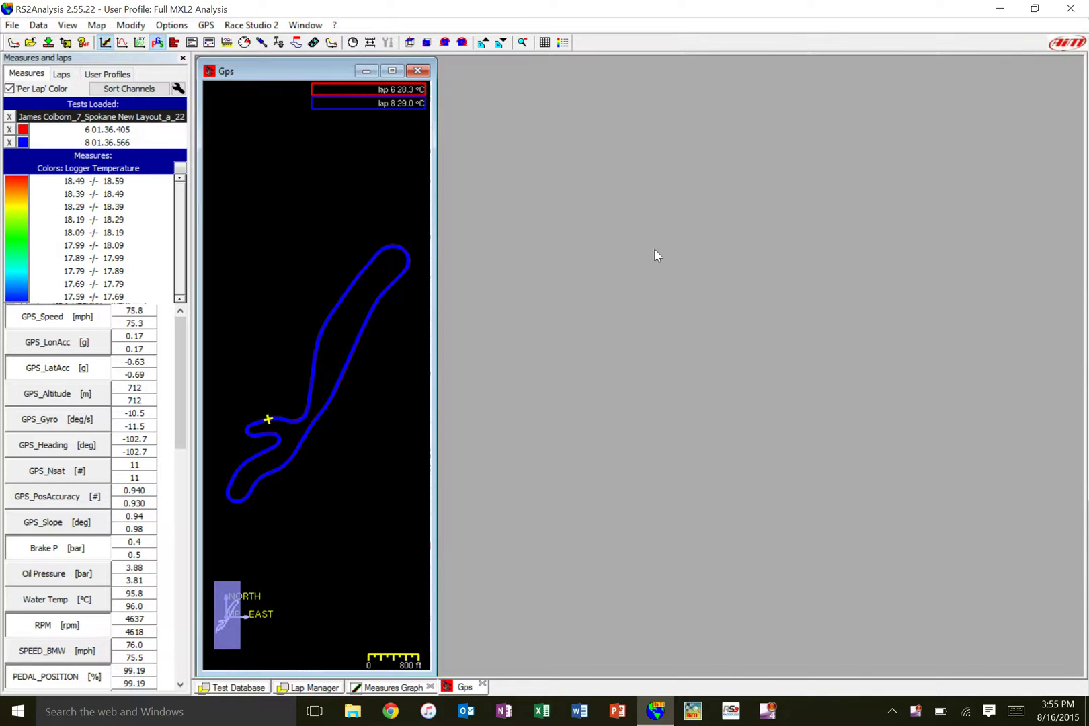
drag(295, 79, 608, 84)
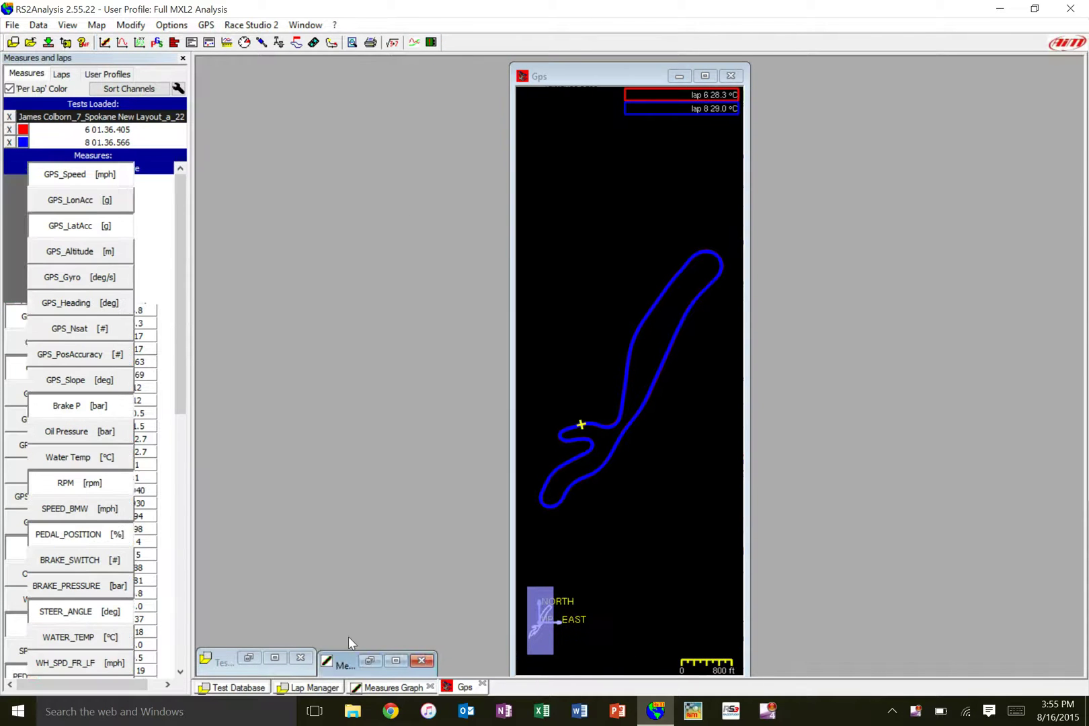
drag(339, 664, 323, 345)
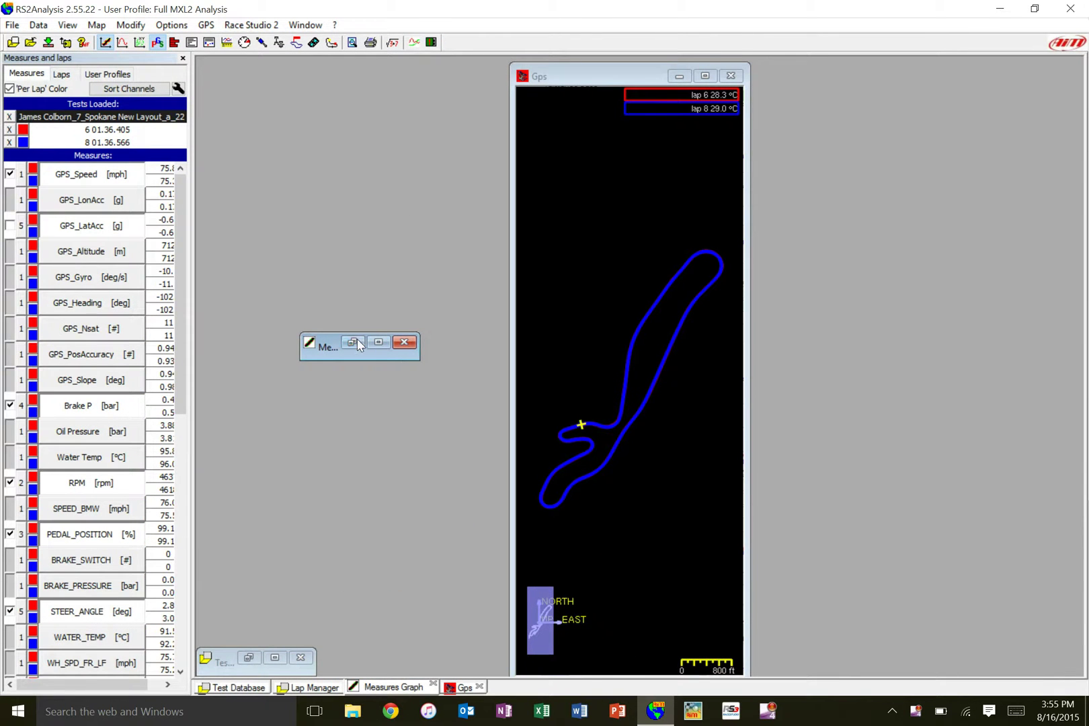
click(353, 342)
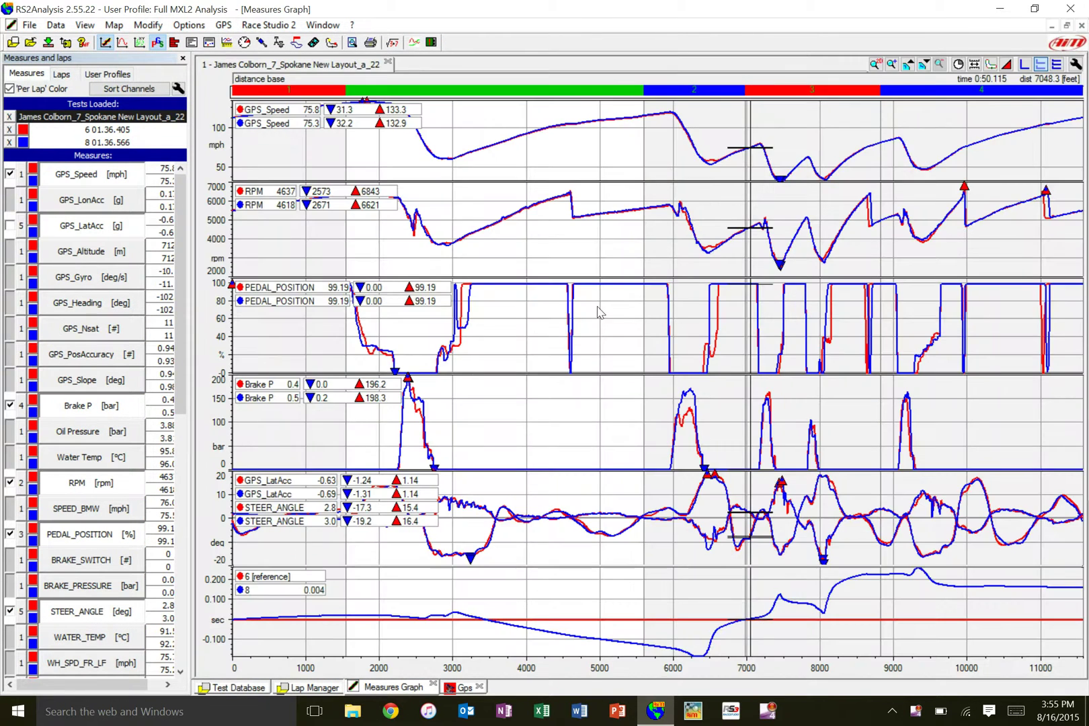
click(1067, 25)
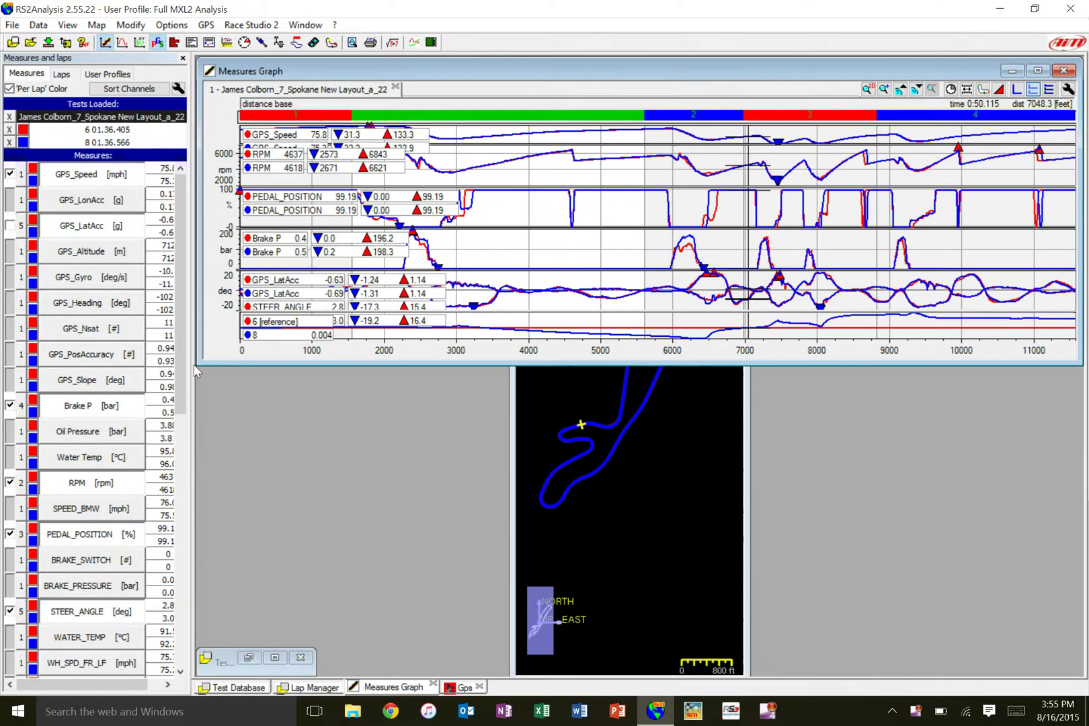
drag(200, 361, 619, 667)
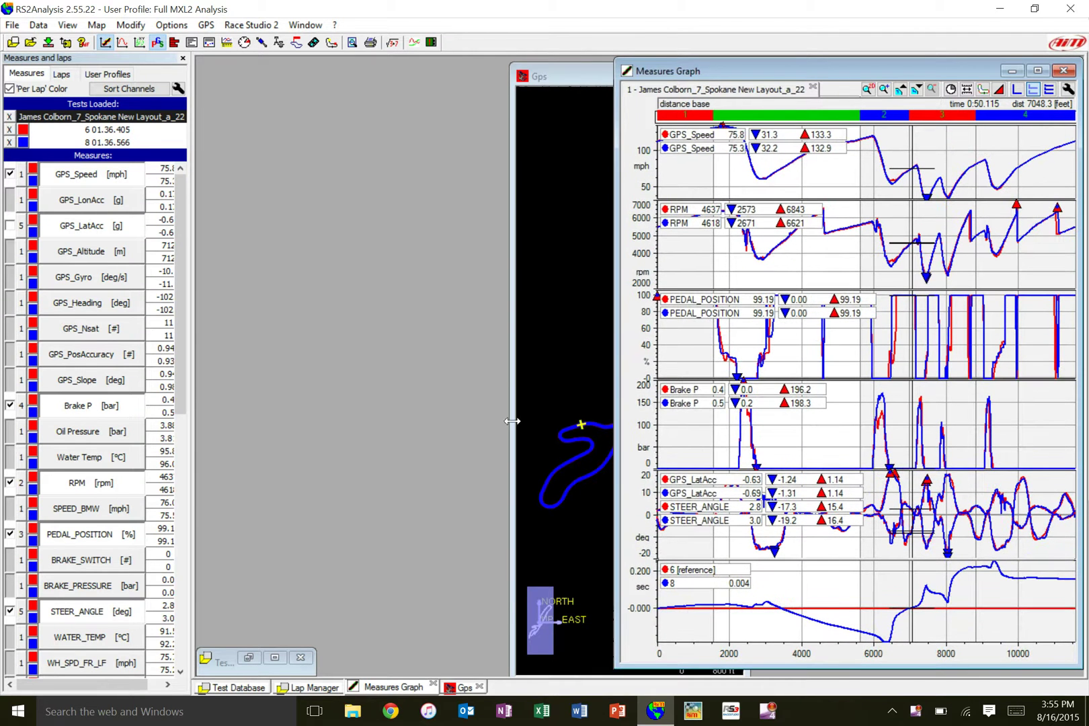
Step: Place the GPS map at the far left and widen the Measures Graph across the right side
click(587, 86)
drag(440, 86, 273, 81)
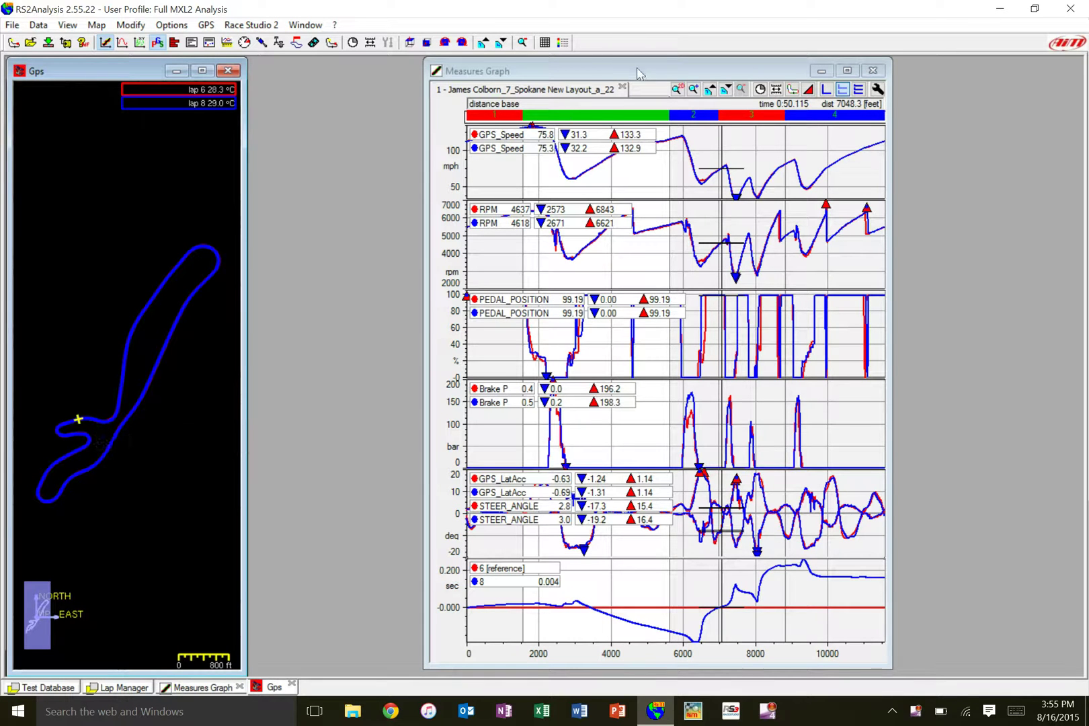
drag(632, 67, 460, 65)
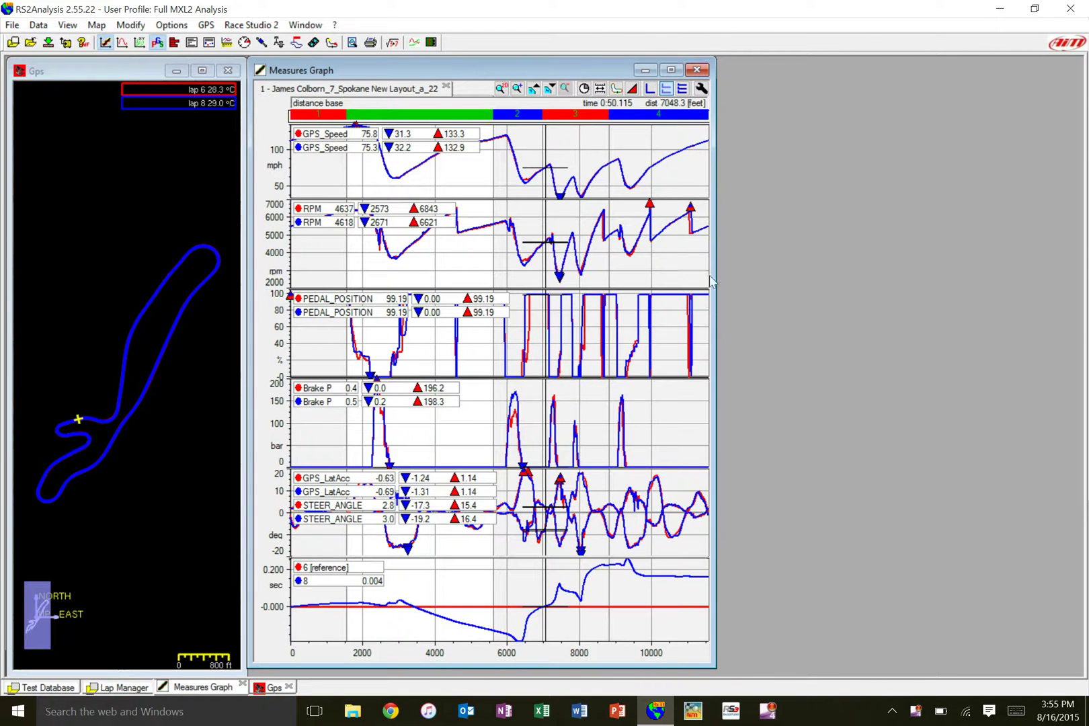
drag(712, 281, 1077, 316)
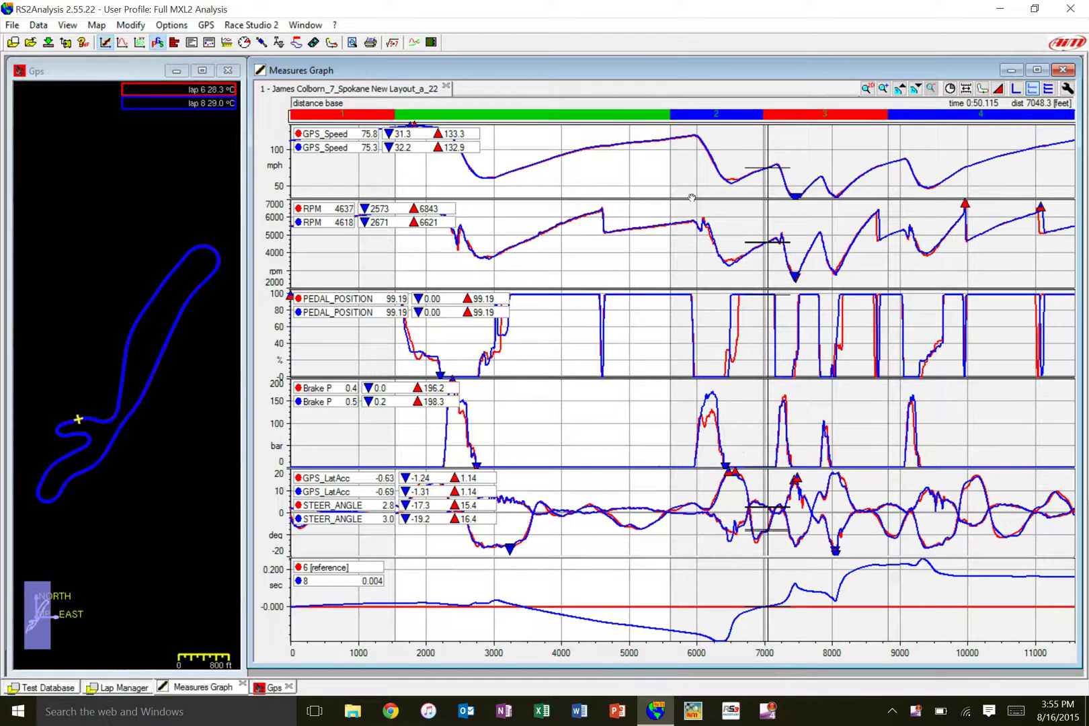
Step: Place the graph cursor at about 4813 ft, zooming in and back out with the wheel
click(616, 165)
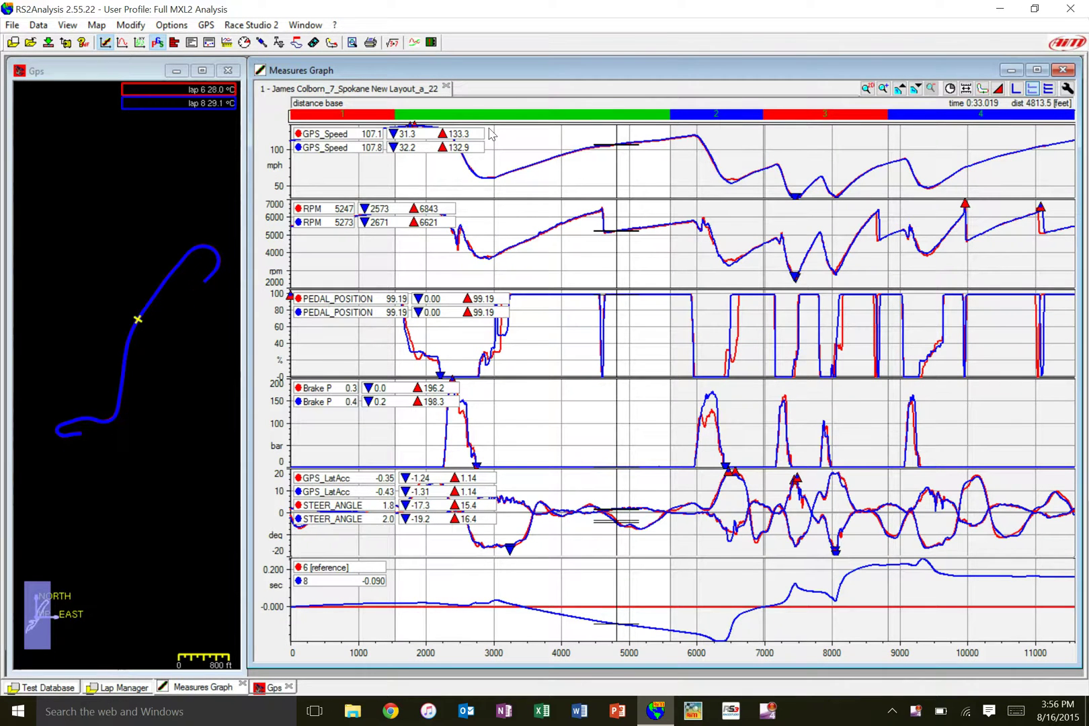
scroll(679, 269, up, 6)
scroll(776, 219, down, 6)
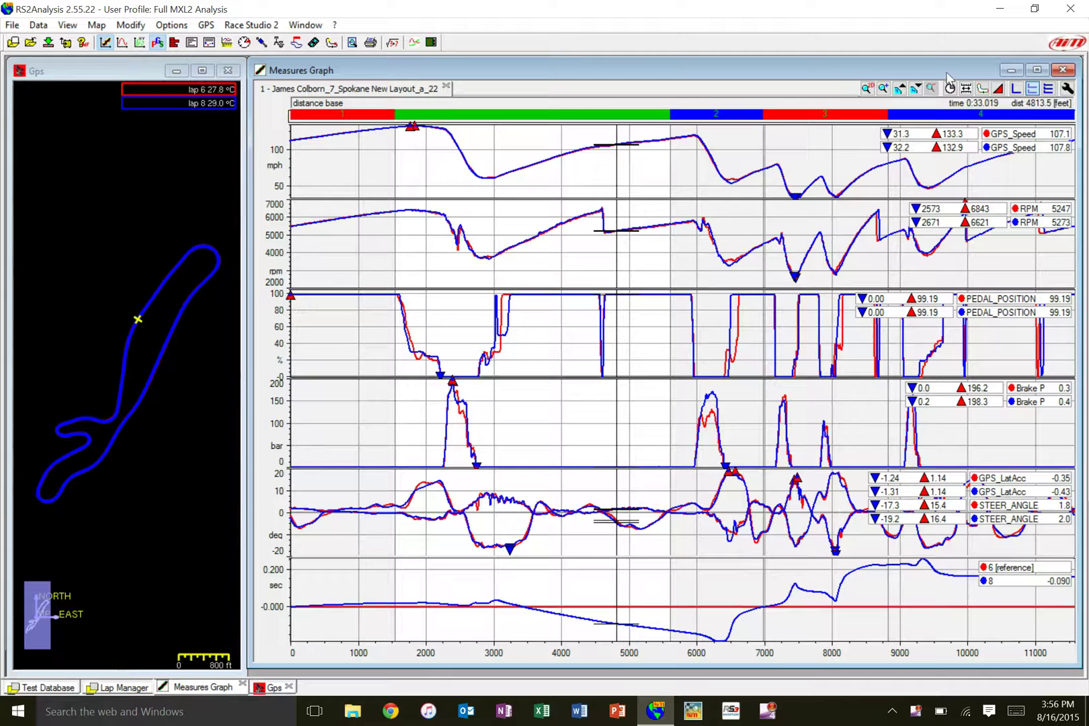
Step: Zoom the Measures Graph by area to roughly 5700–7200 ft
click(882, 89)
mouse_move(671, 147)
mouse_down()
mouse_move(737, 141)
mouse_move(783, 154)
mouse_up()
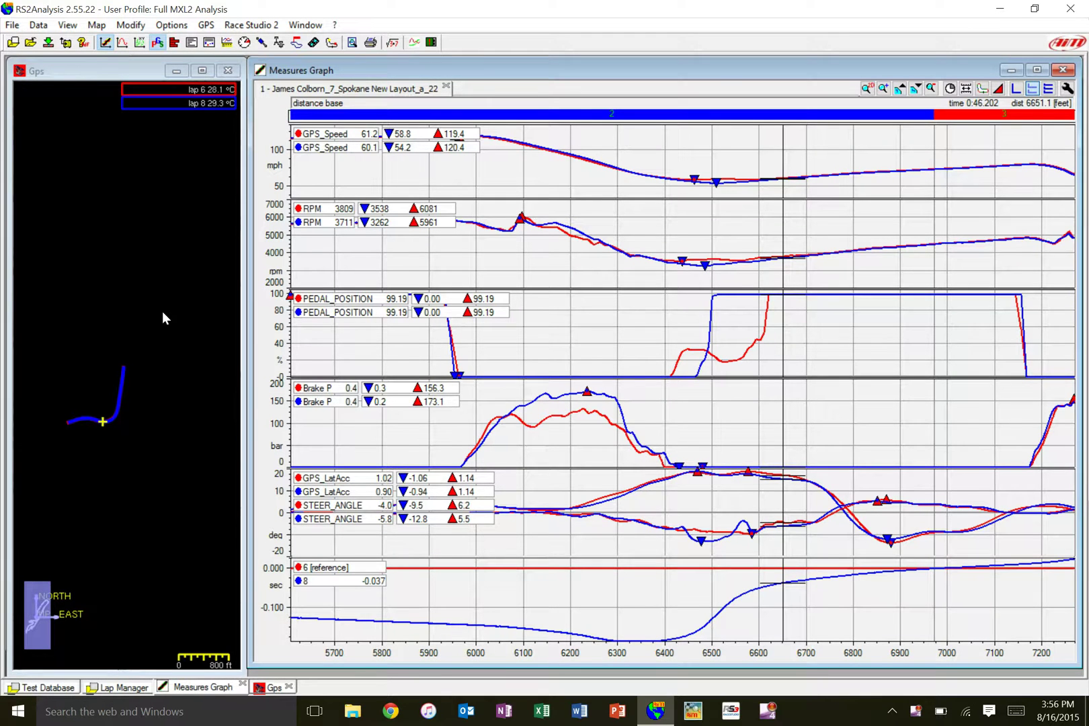
key(Up)
key(Down)
Step: Zoom and recentre the GPS map on that same stretch of track
click(154, 317)
scroll(147, 339, up, 5)
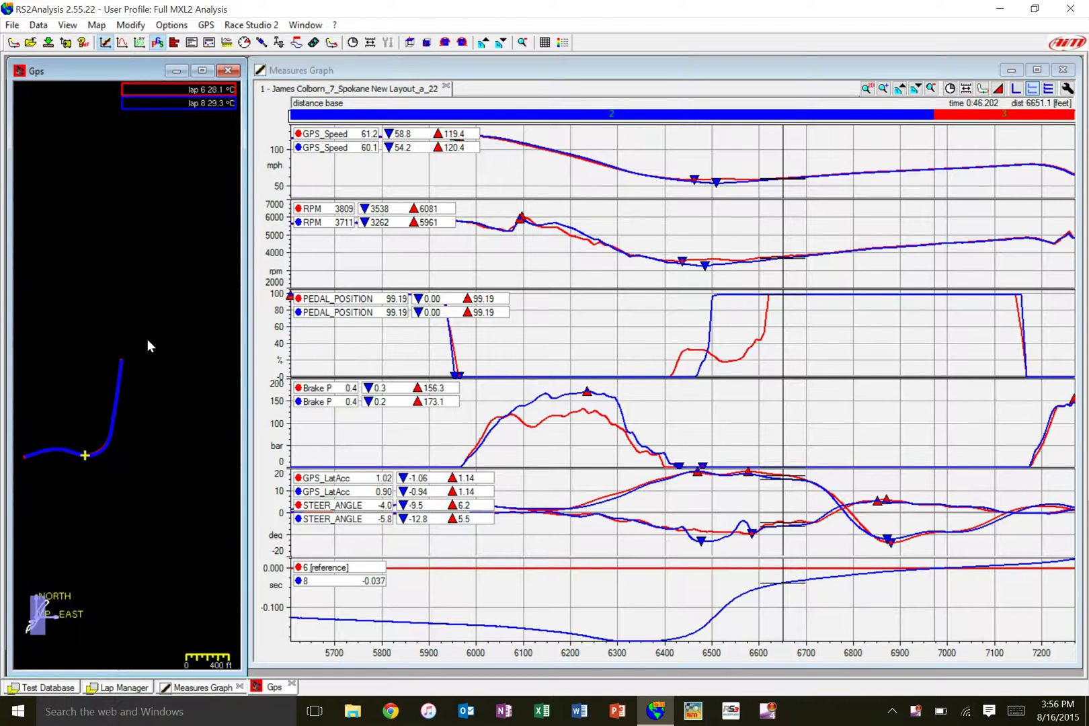
mouse_move(111, 452)
mouse_down()
mouse_move(175, 316)
mouse_move(156, 383)
mouse_up()
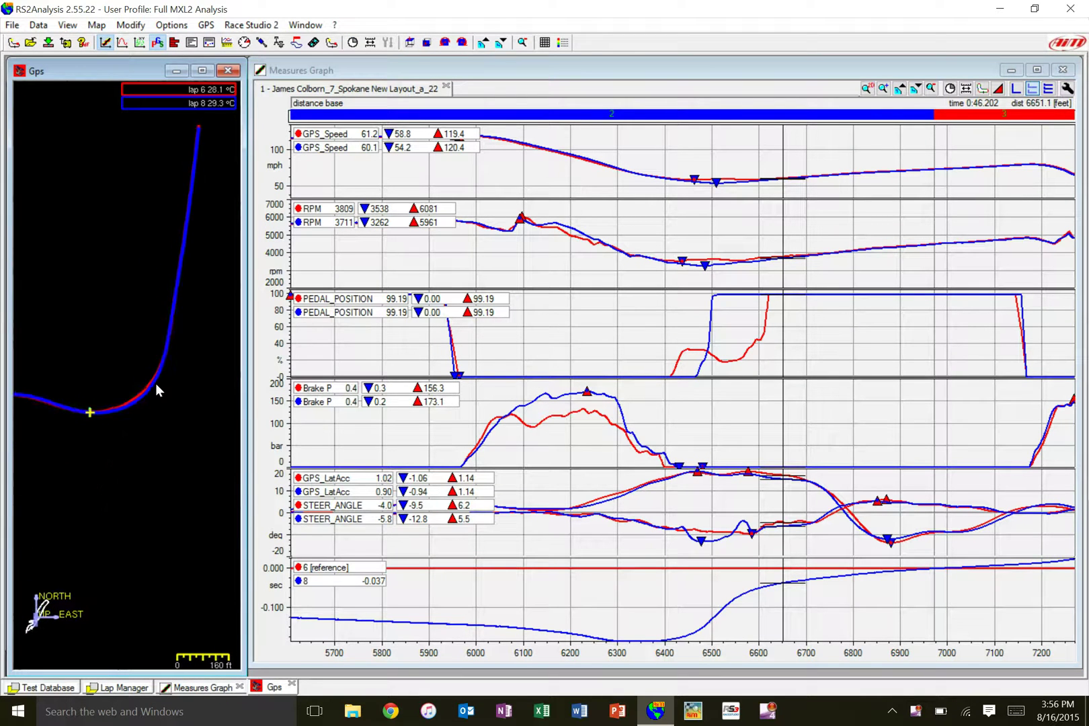
scroll(101, 390, up, 2)
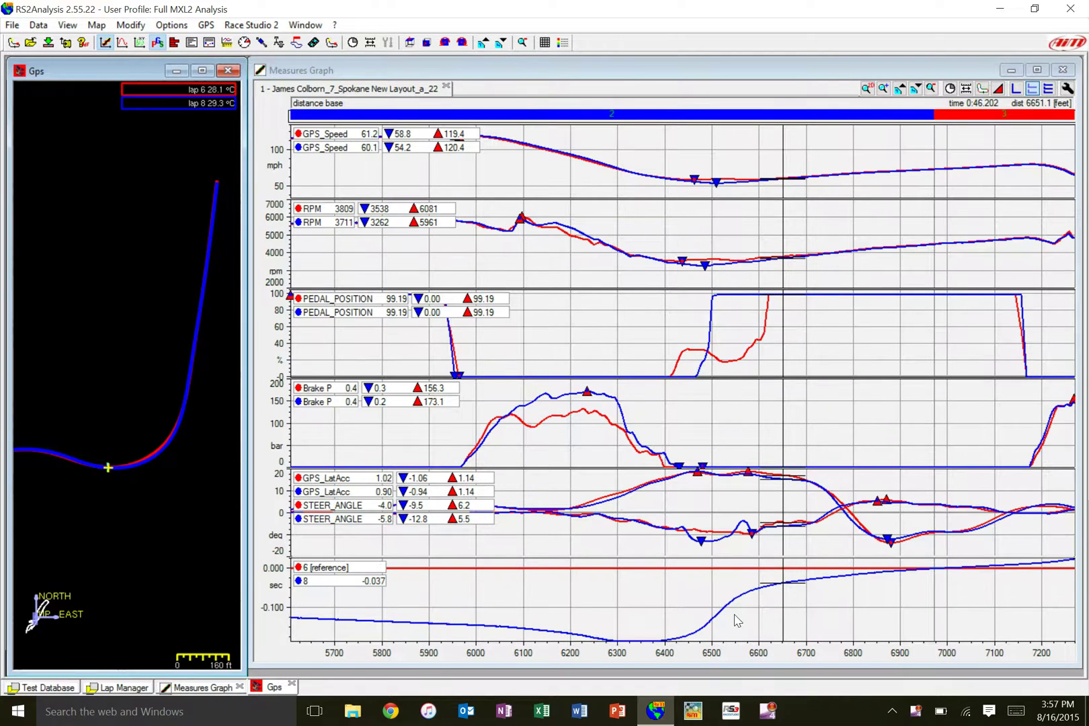
Step: Create a user profile named 'GPS Map Measures Analysis' keeping all current settings
key(F2)
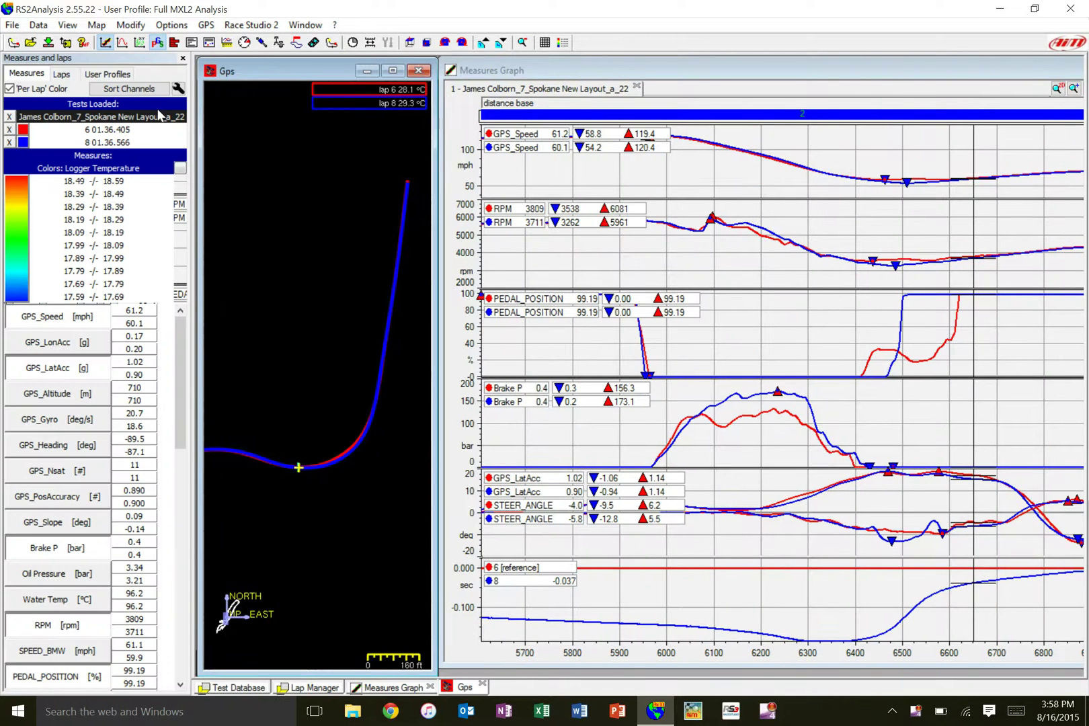
click(111, 76)
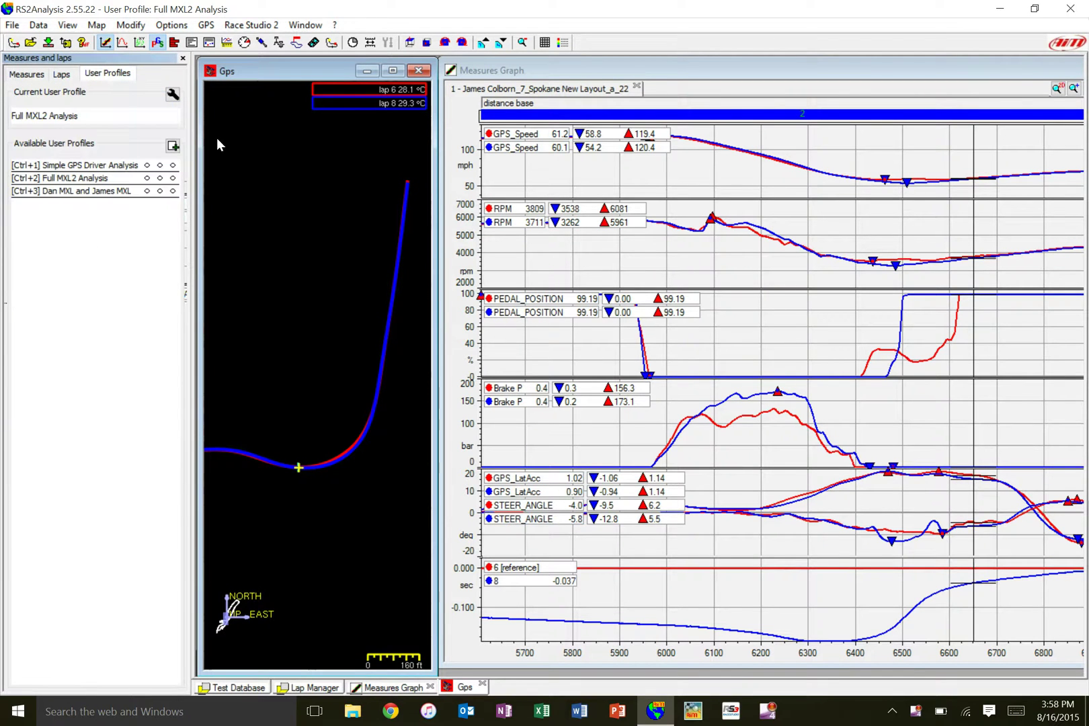
click(172, 146)
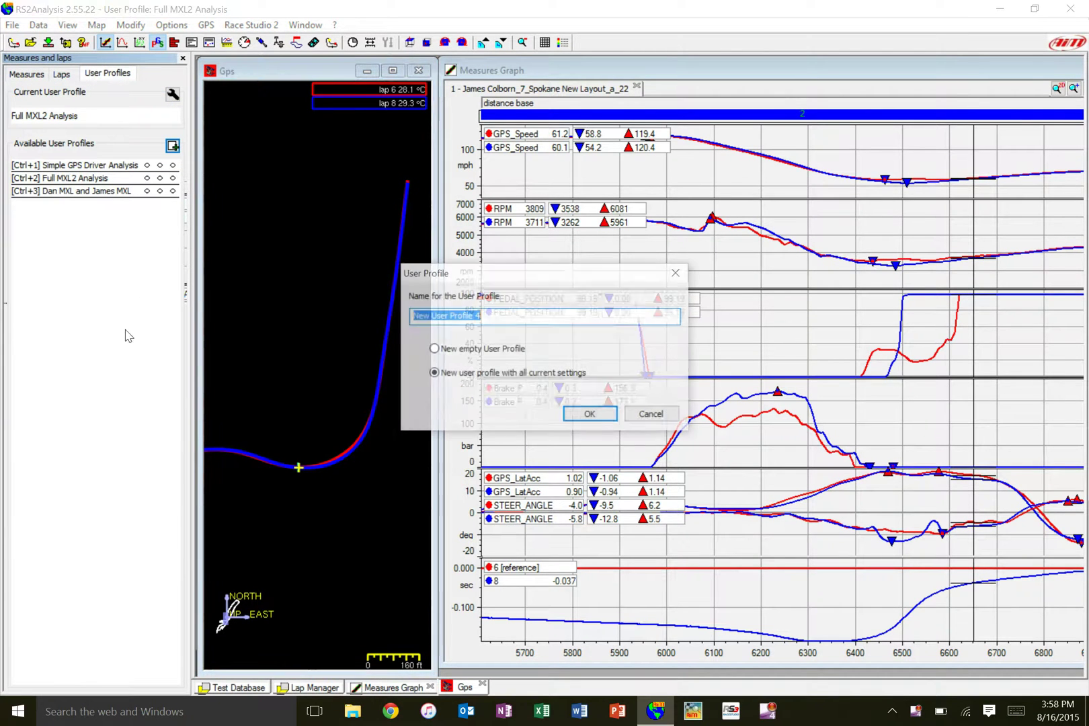
text(G)
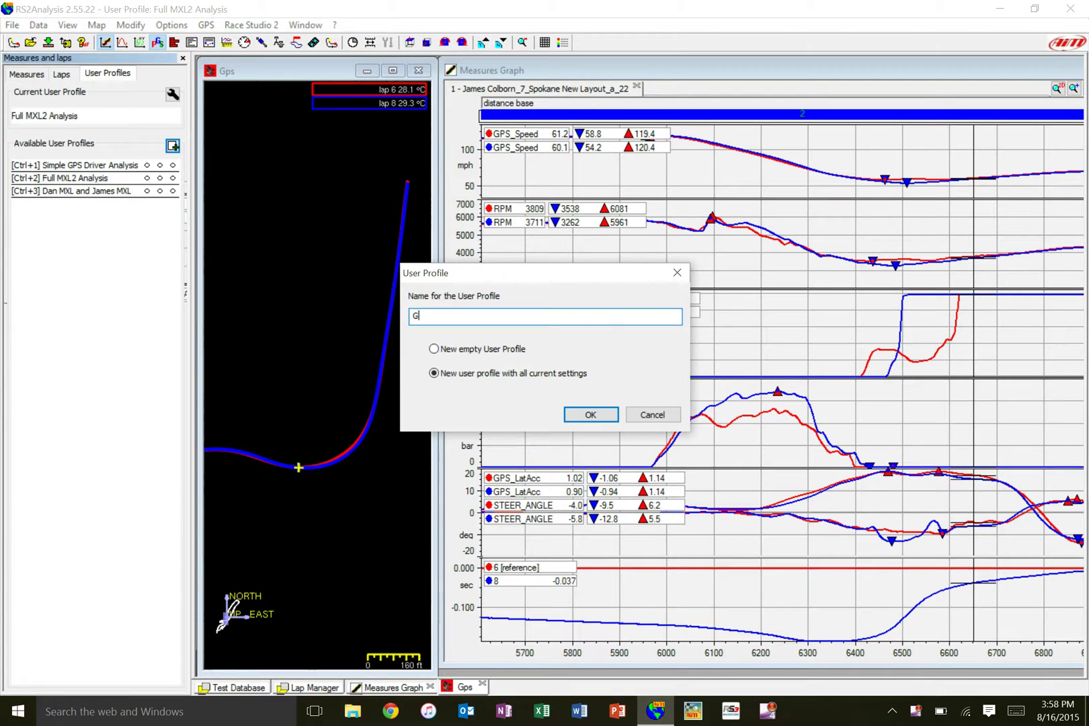
text(PS Map Measures Graph Analysi)
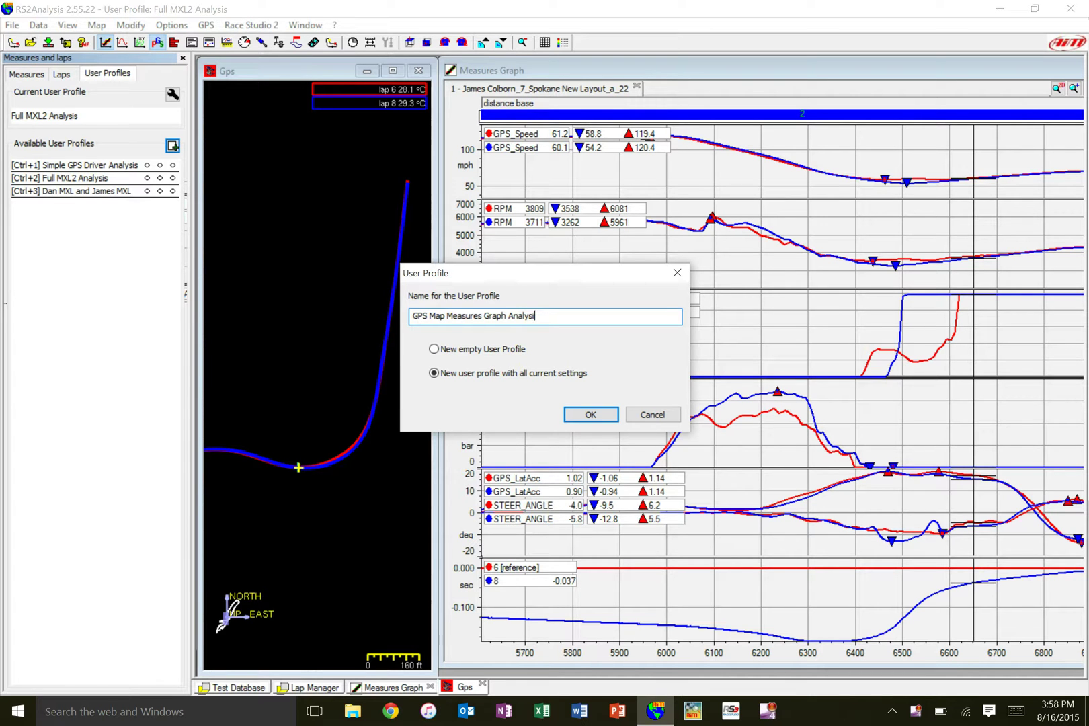
key(BackSpace)
key(BackSpace)
key(BackSpace)
key(BackSpace)
key(BackSpace)
key(BackSpace)
key(BackSpace)
key(BackSpace)
key(BackSpace)
key(BackSpace)
key(BackSpace)
key(BackSpace)
key(BackSpace)
text(Analysis)
click(586, 416)
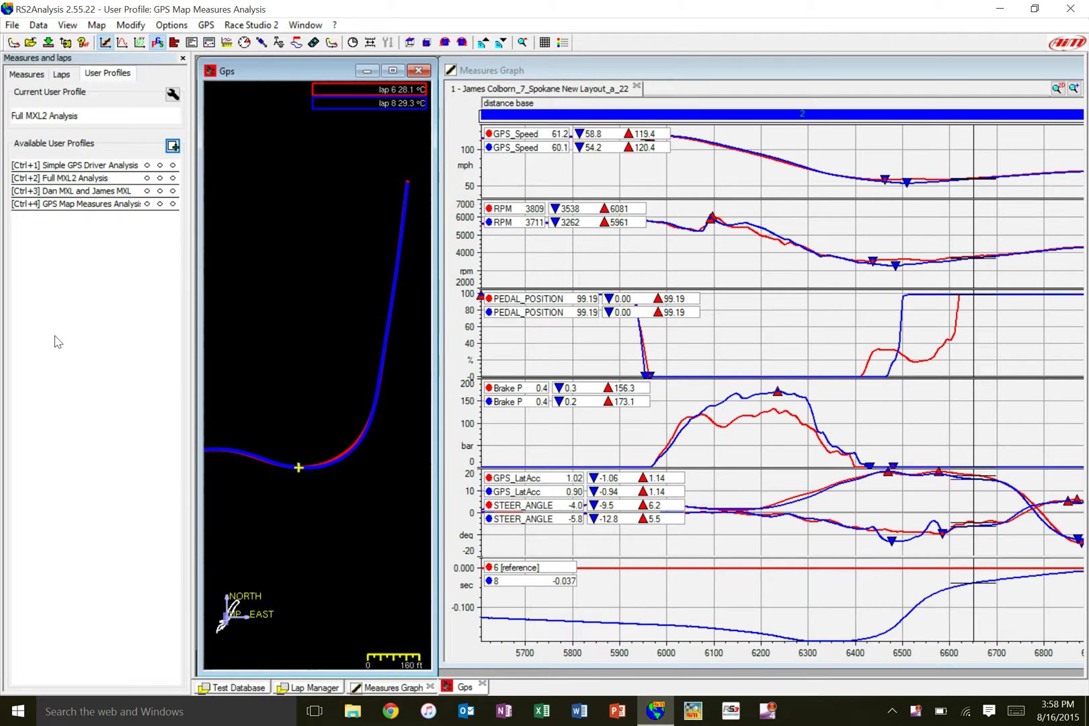
Step: Load the Full MXL2 Analysis profile and zoom the graph out to the whole lap
mouse_move(136, 179)
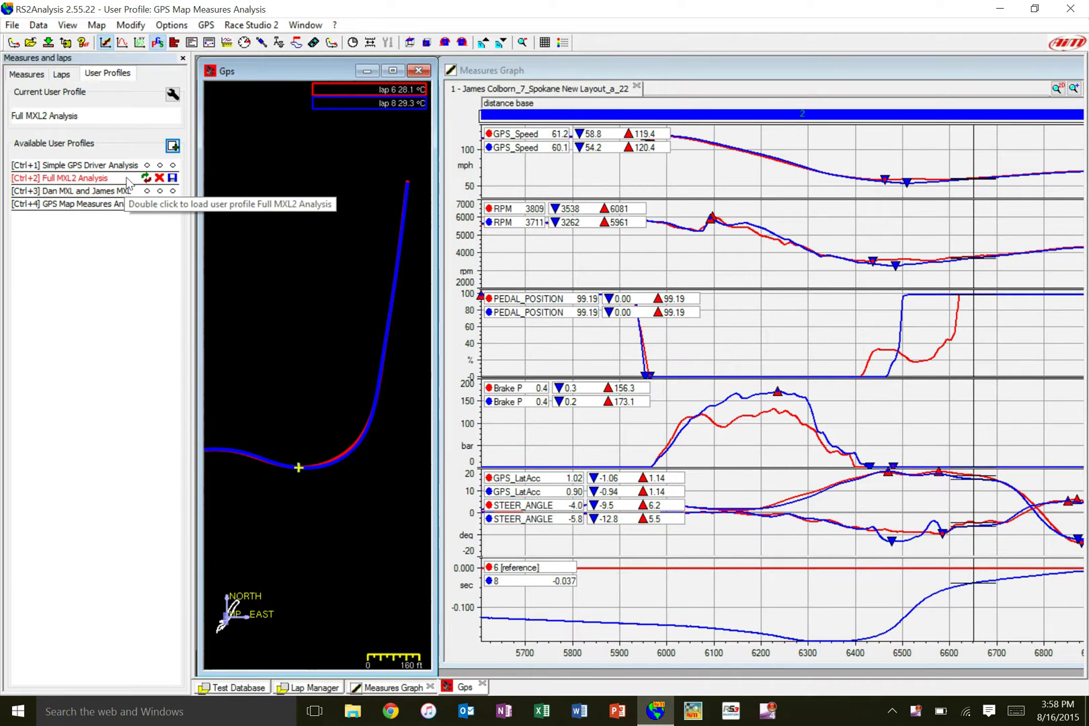
click(145, 178)
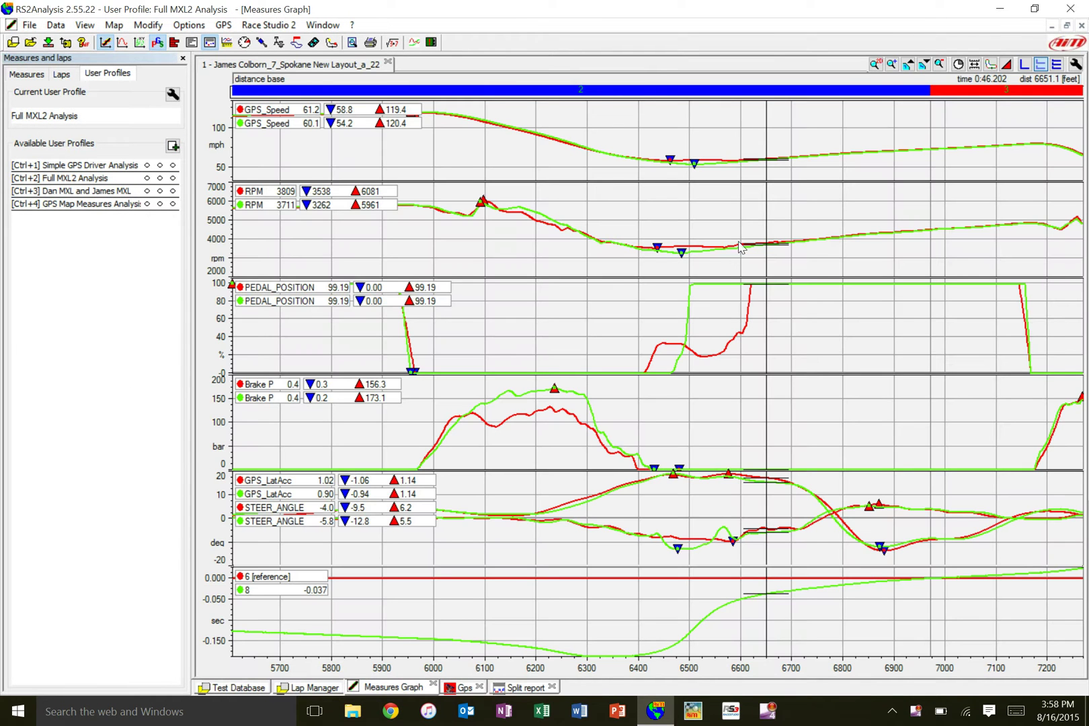
click(942, 67)
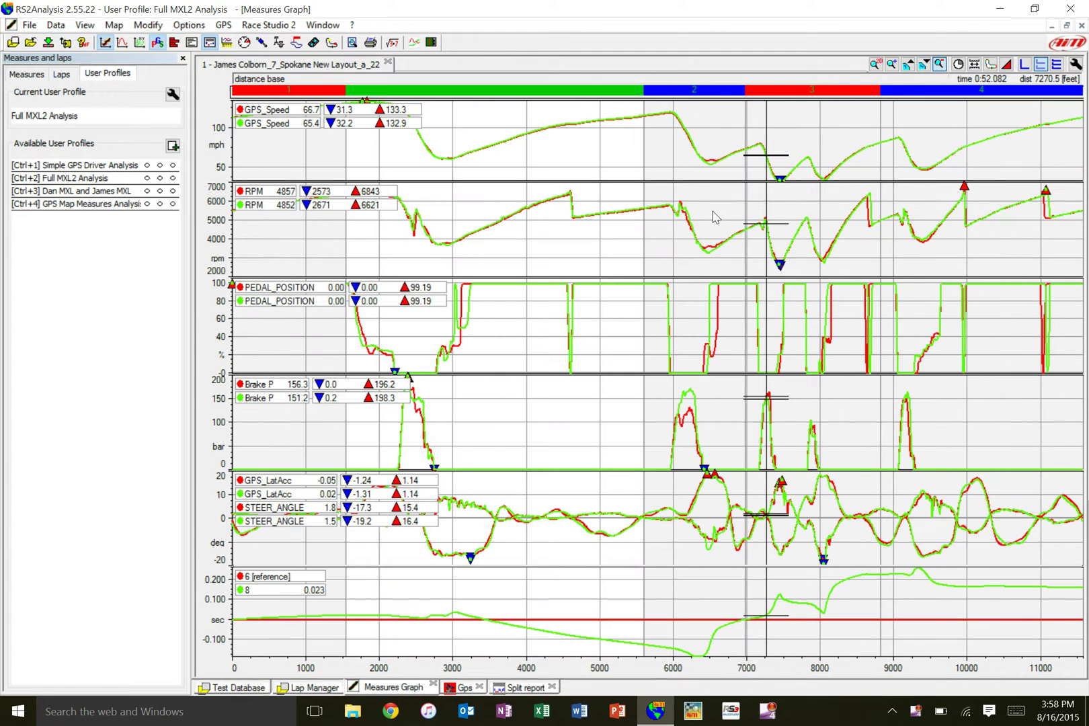
Step: Change lap 8's trace colour from green to blue in the Measures list
click(16, 74)
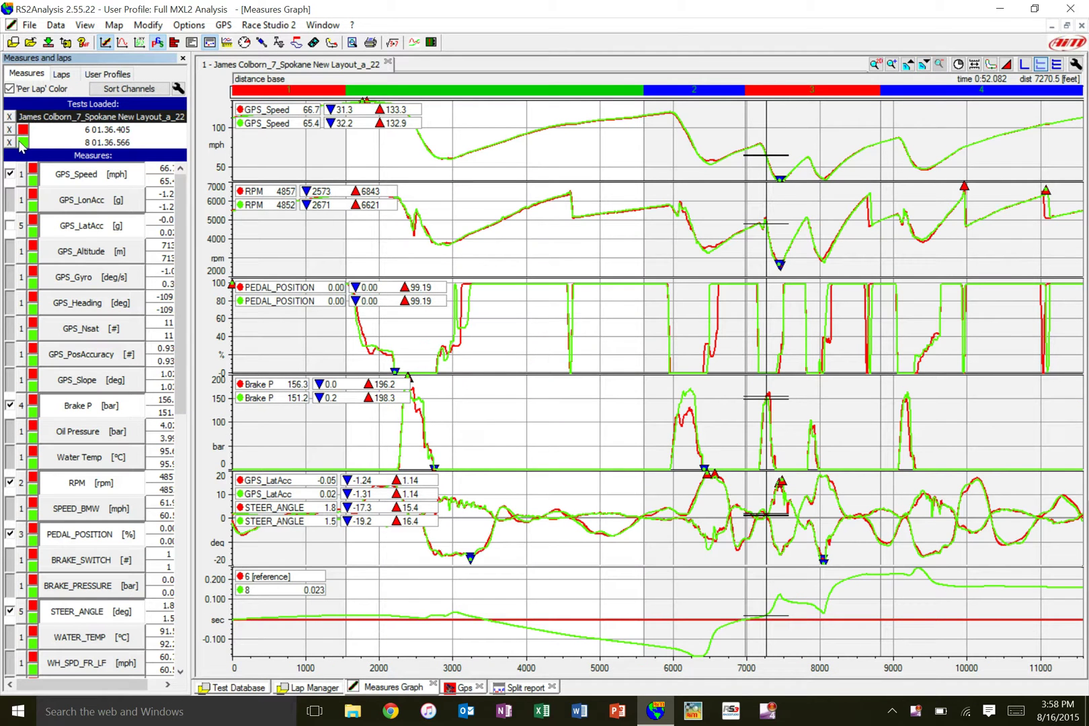
click(25, 142)
click(468, 320)
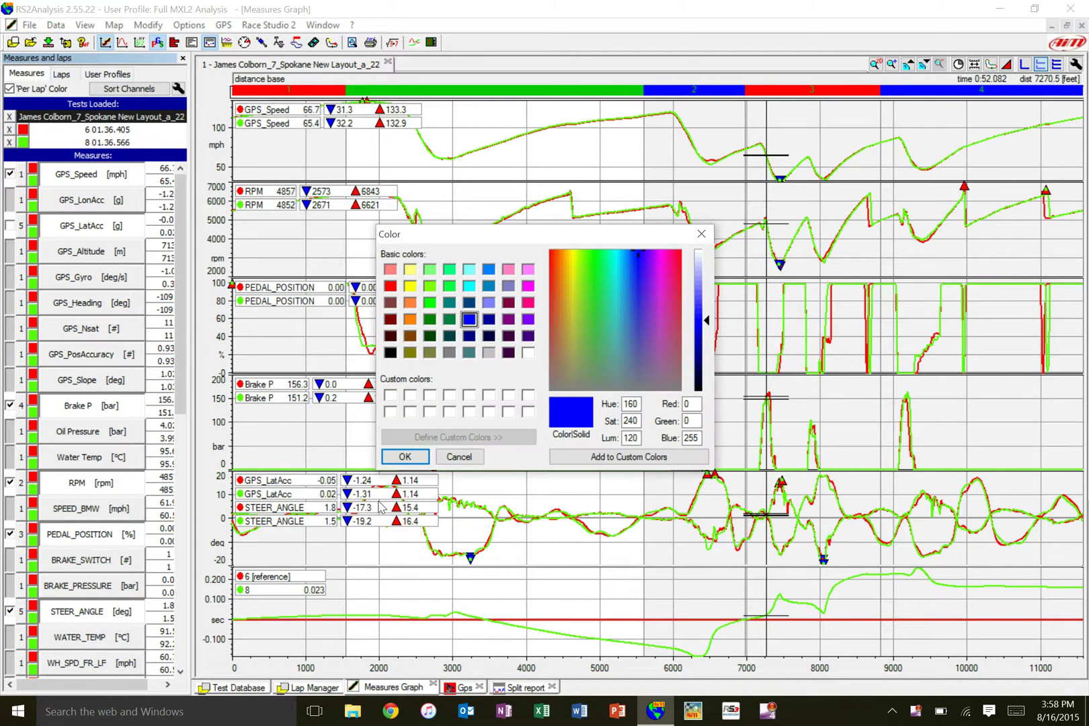
click(404, 456)
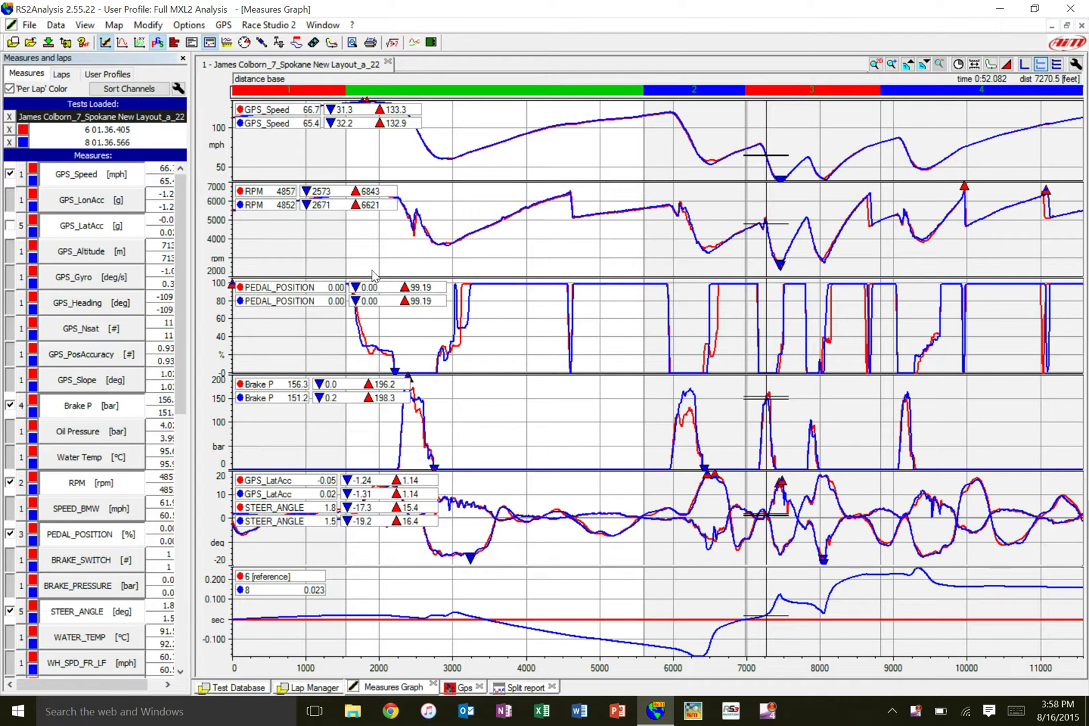
Step: Reload the GPS Map Measures Analysis profile and zoom the graph to about 6000–7300 ft
click(110, 74)
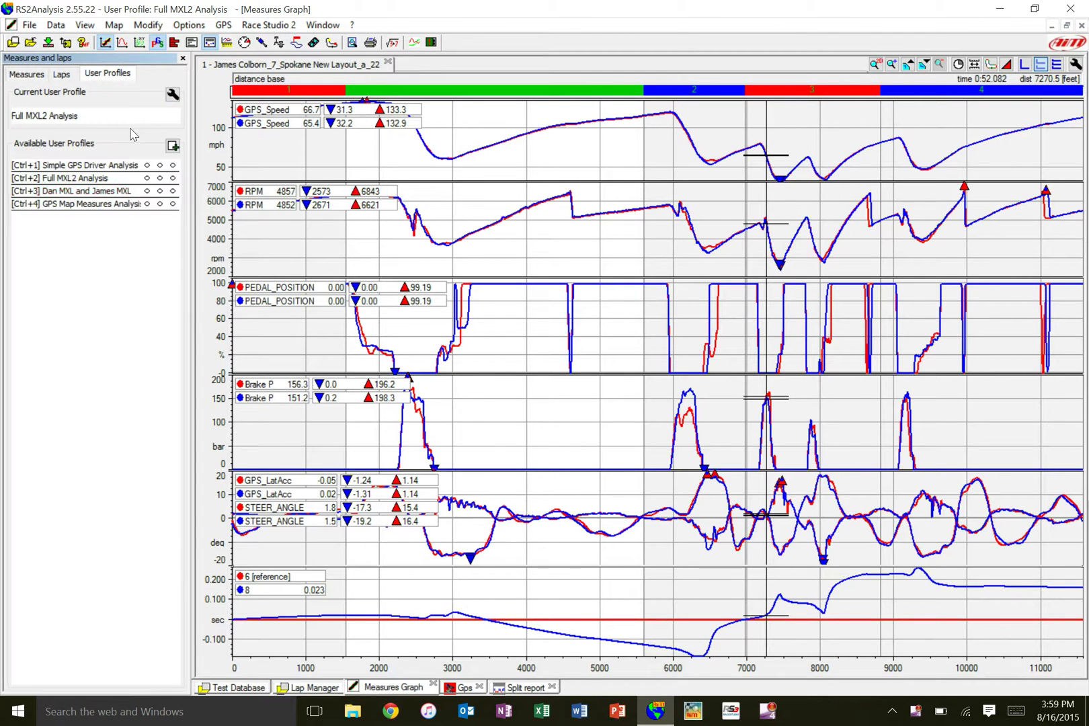
click(145, 204)
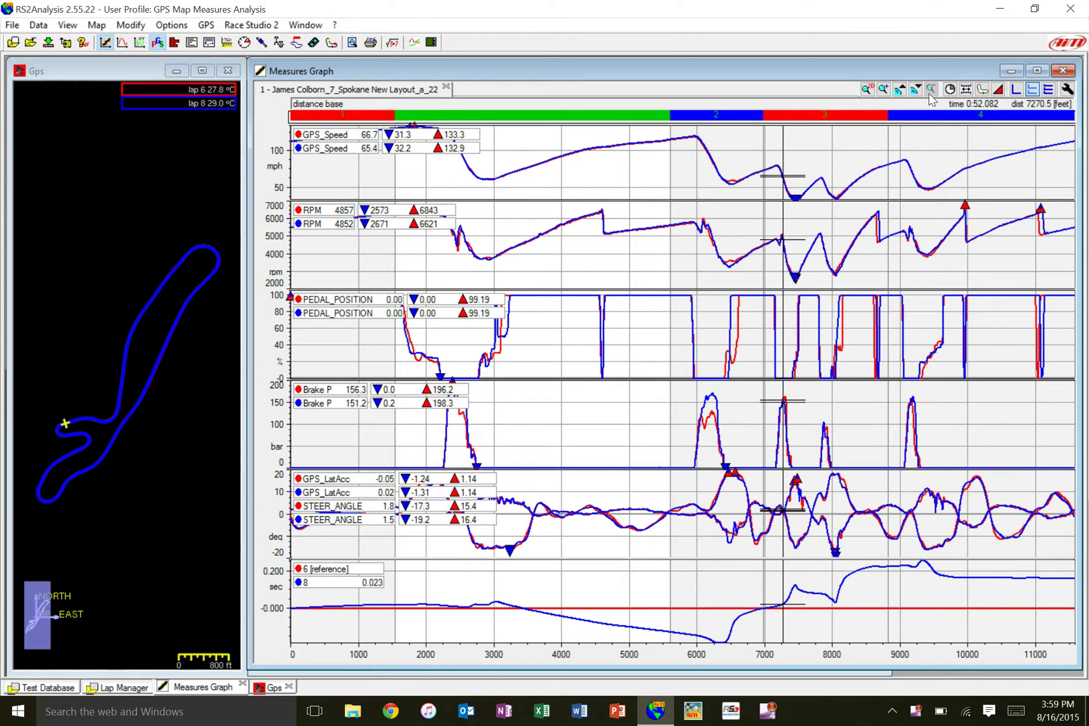
click(882, 89)
drag(693, 153, 800, 168)
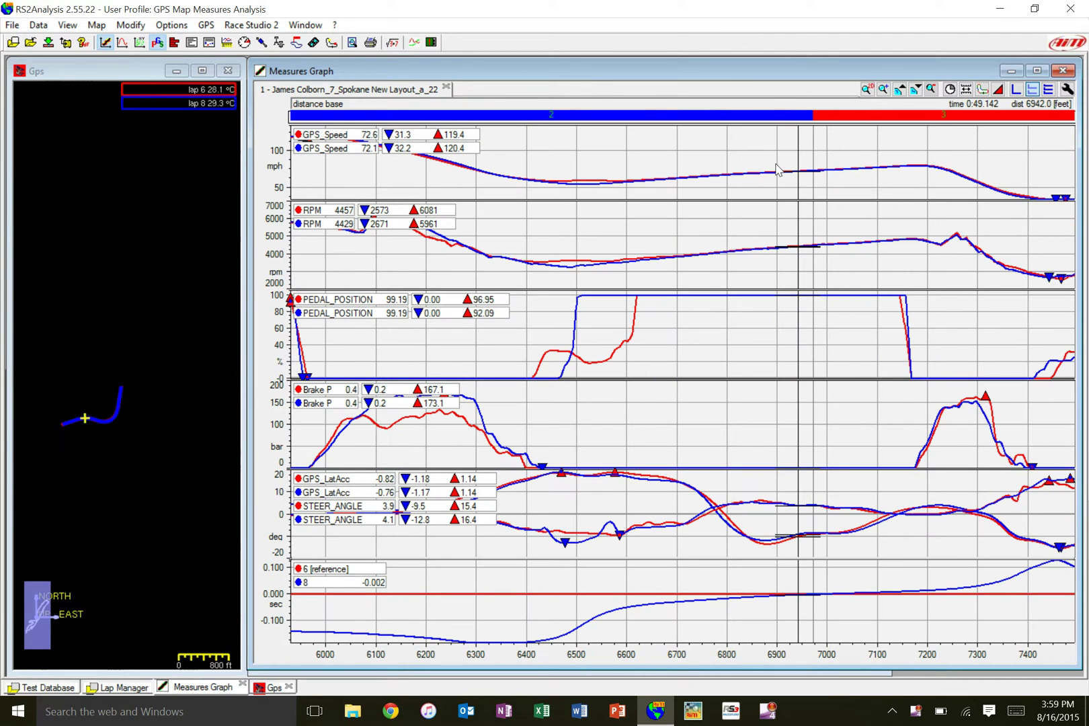
Step: Zoom and pan the GPS track map onto the same corner section
click(127, 72)
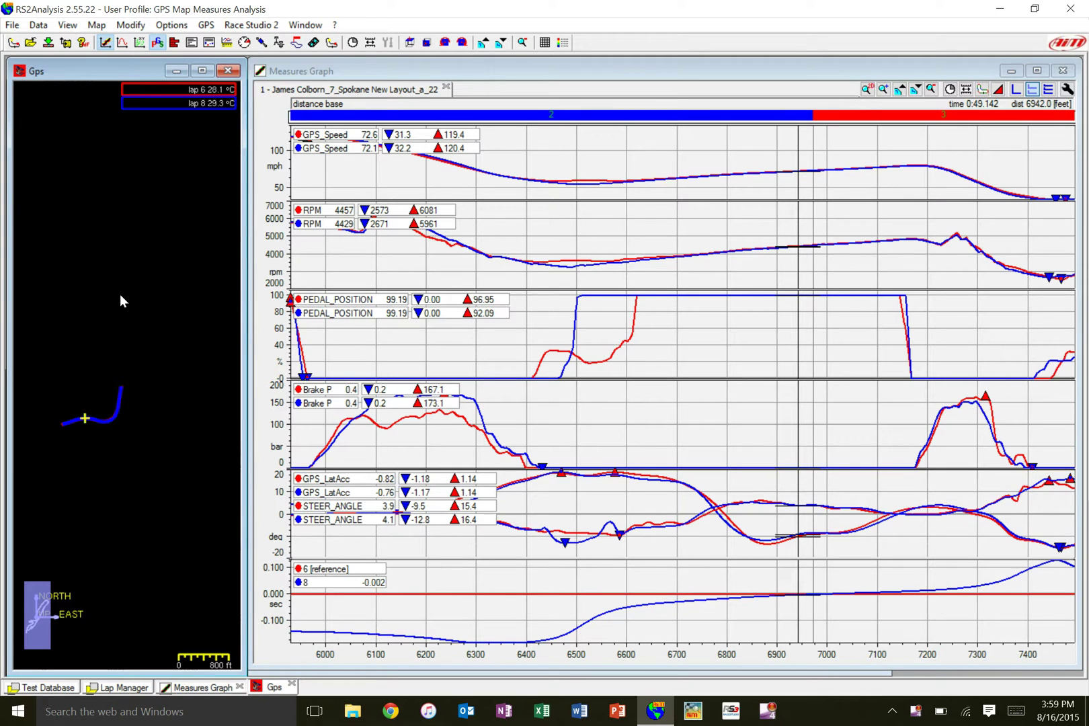
scroll(120, 294, up, 4)
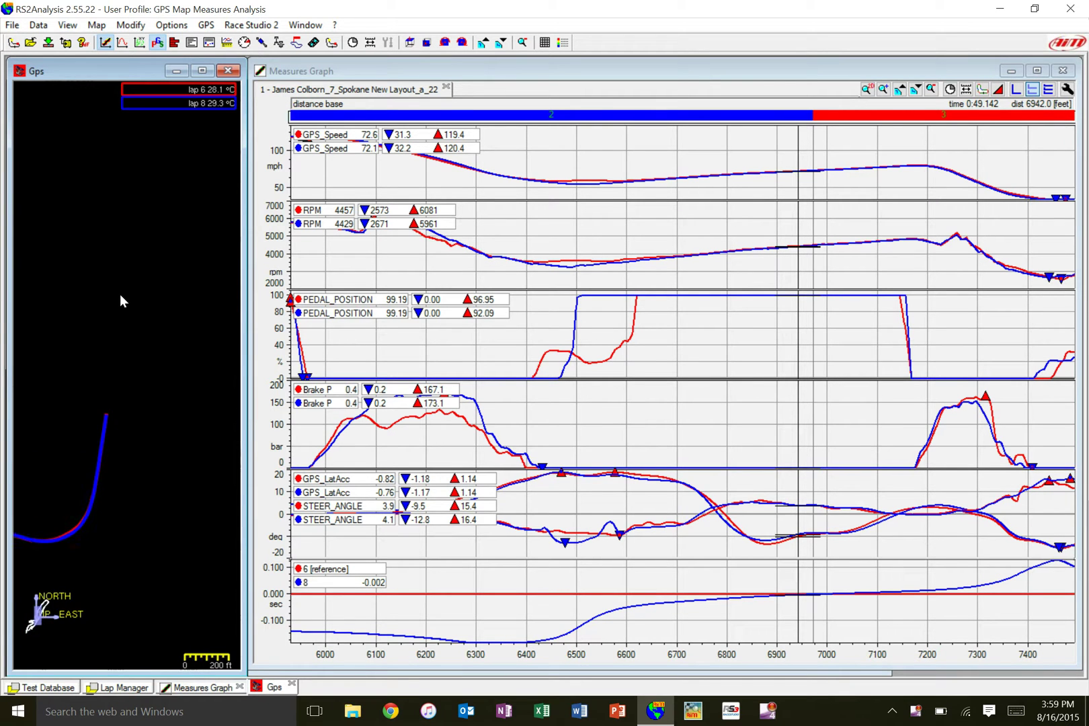
drag(127, 345, 185, 264)
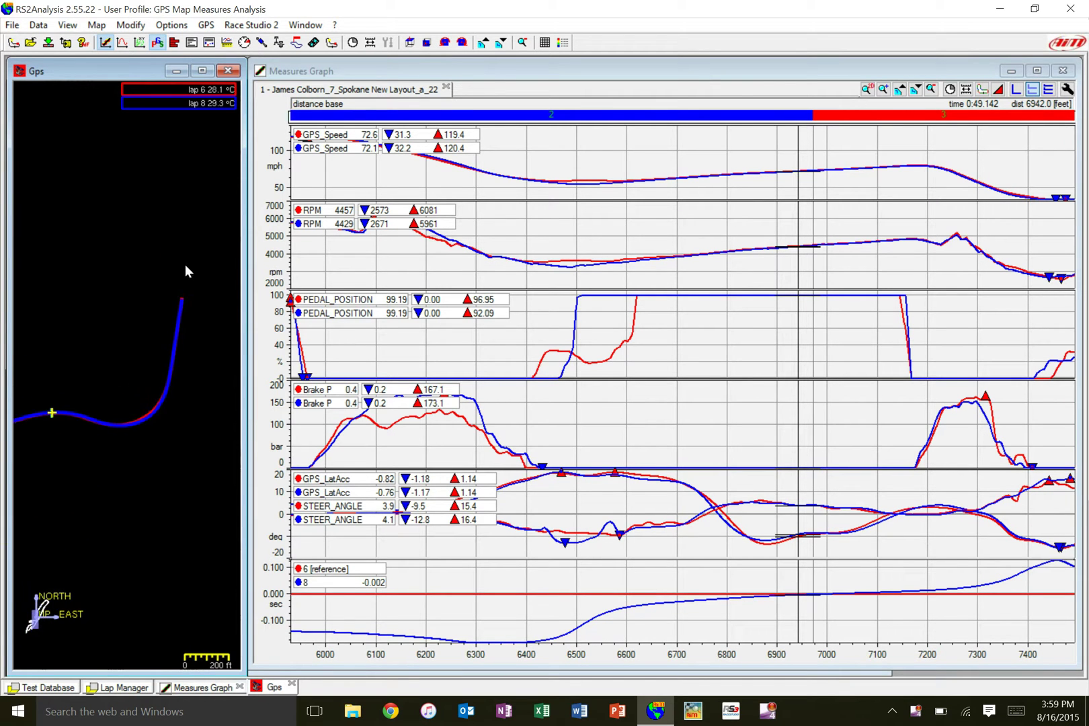
drag(93, 404, 126, 384)
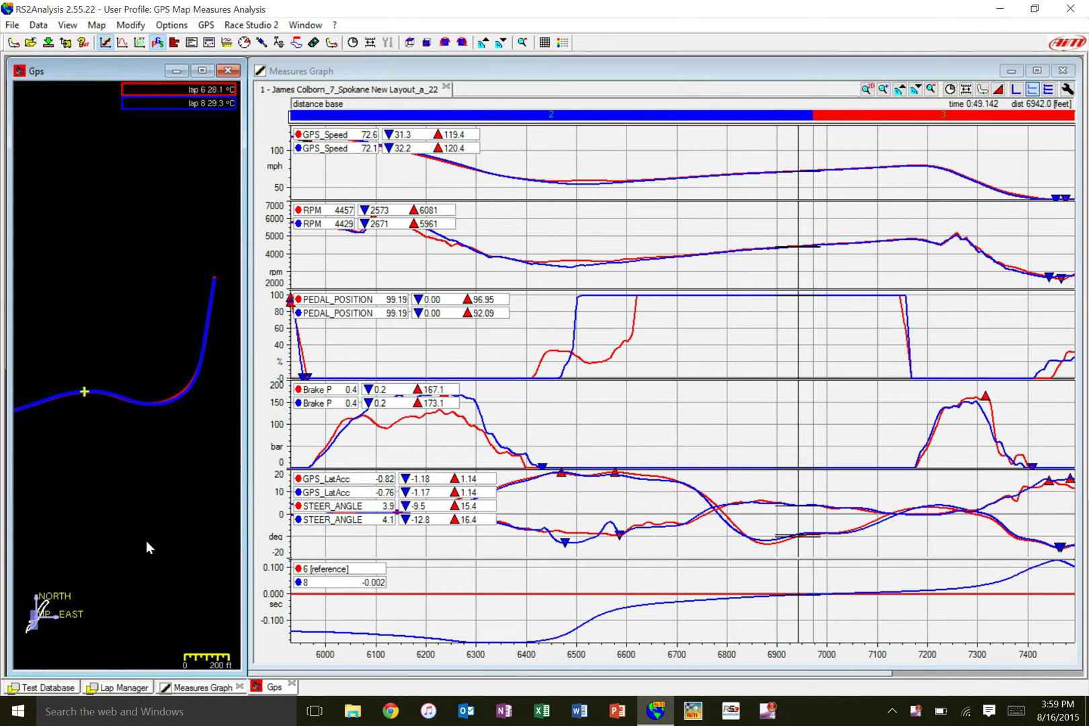